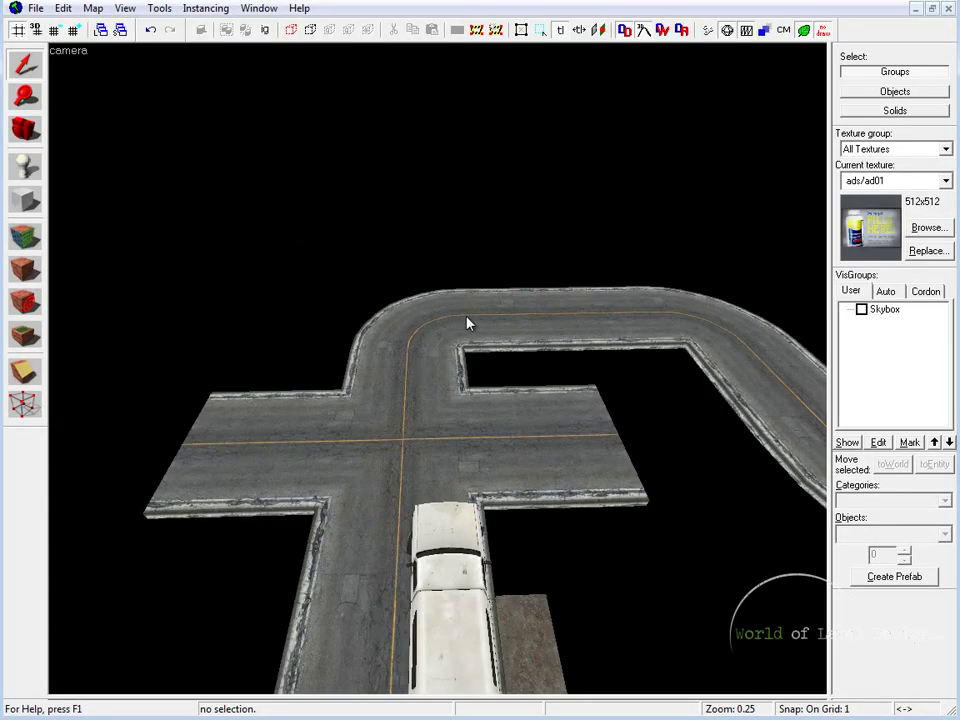
# Examine the finished road's wedge-shaped curved corner, followed by the unfinished crossroads with its open side arms
pyautogui.click(436, 332)
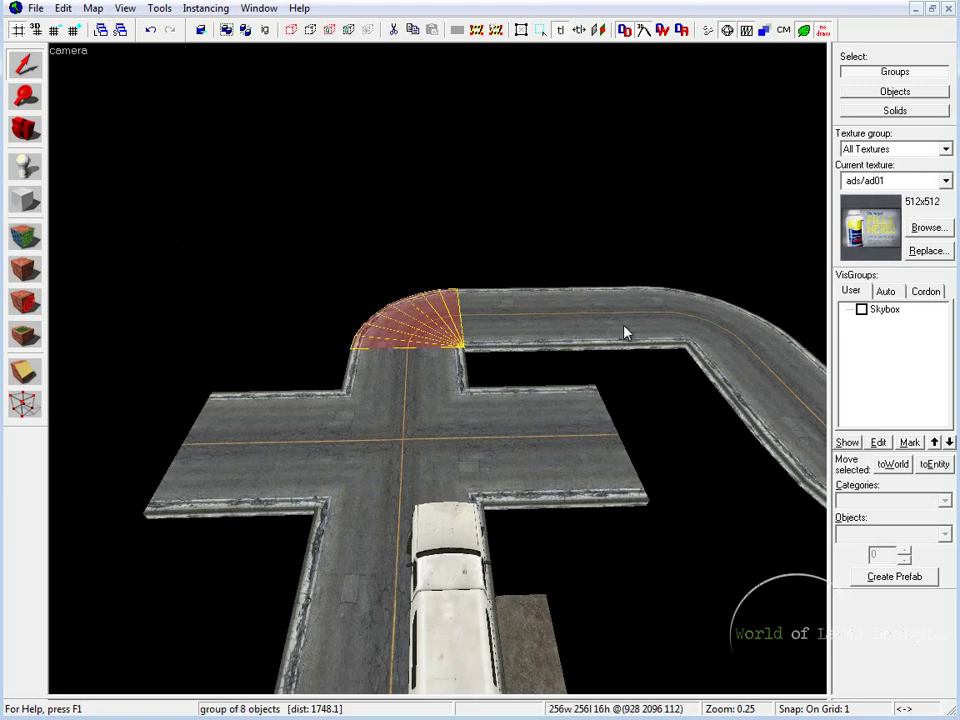
pyautogui.click(692, 317)
pyautogui.click(438, 370)
pyautogui.press('w')
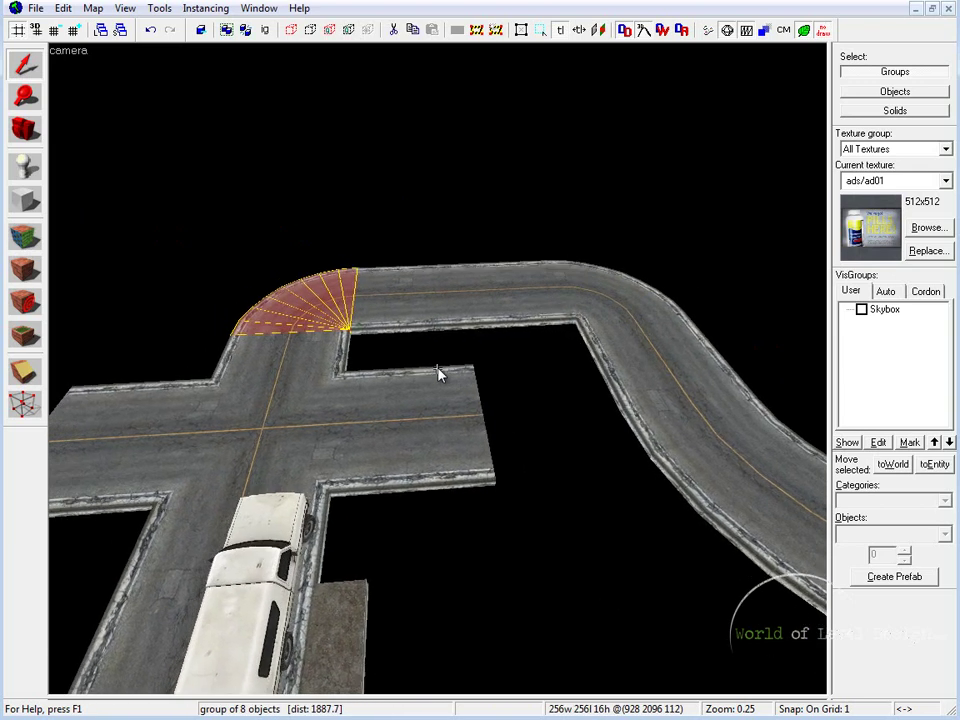
pyautogui.press('w')
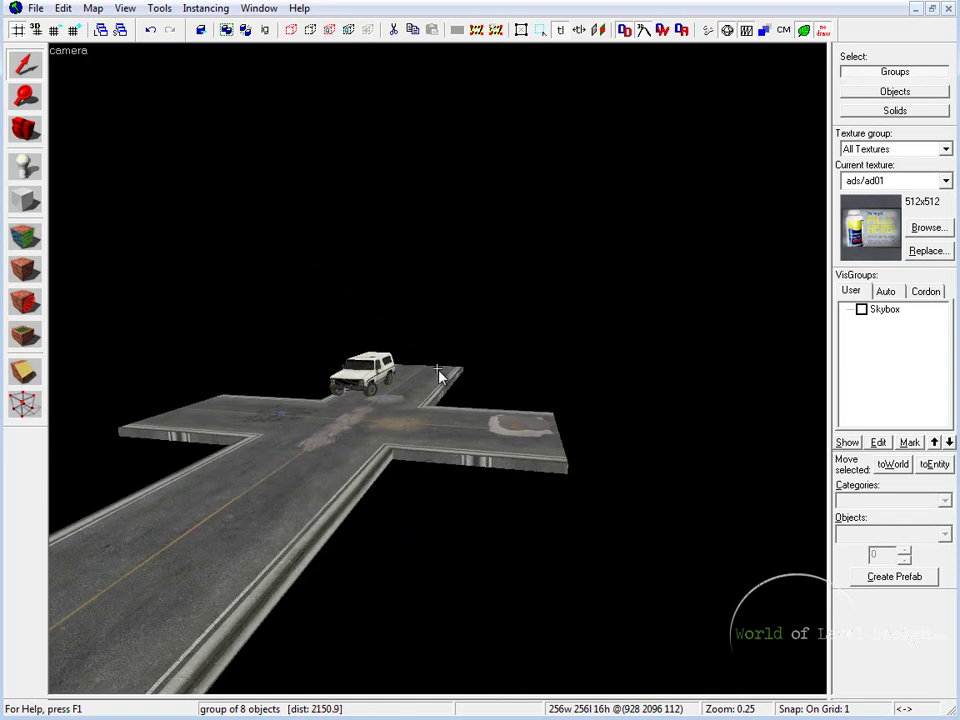
pyautogui.press('a')
pyautogui.press('s')
pyautogui.press('w')
pyautogui.press('d')
pyautogui.press('s')
pyautogui.press('z')
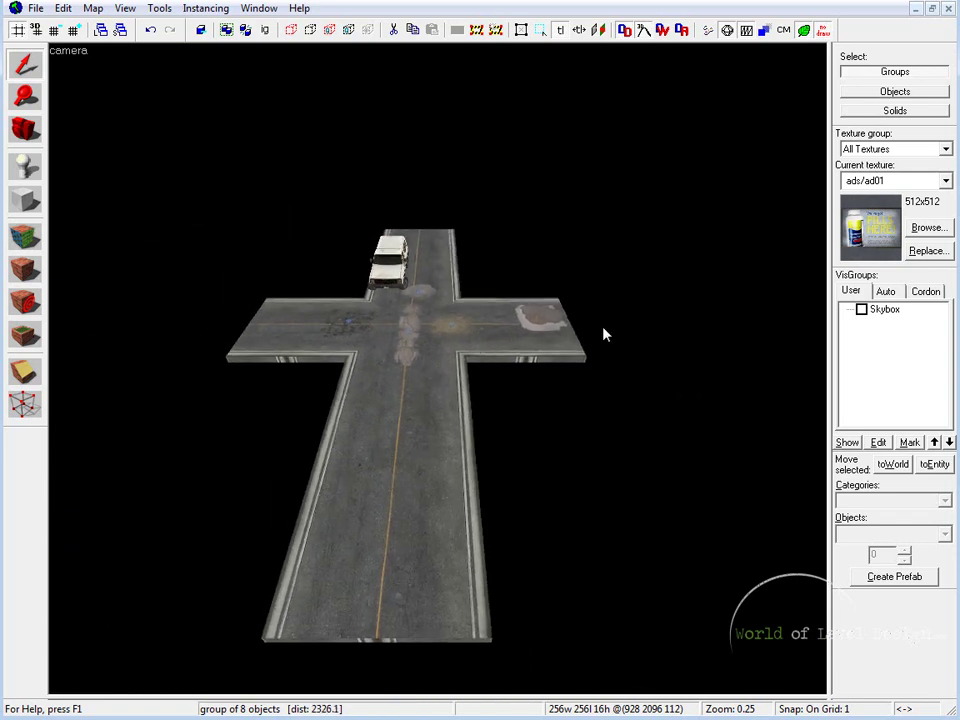
# Choose arch as the primitive shape for new blocks
pyautogui.click(24, 201)
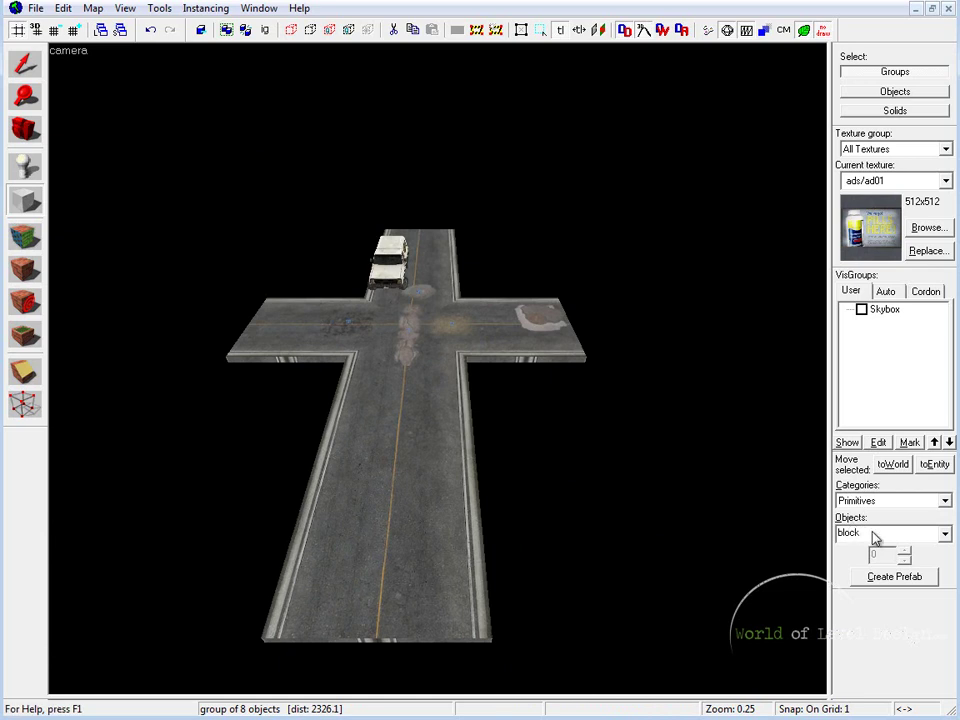
pyautogui.click(945, 534)
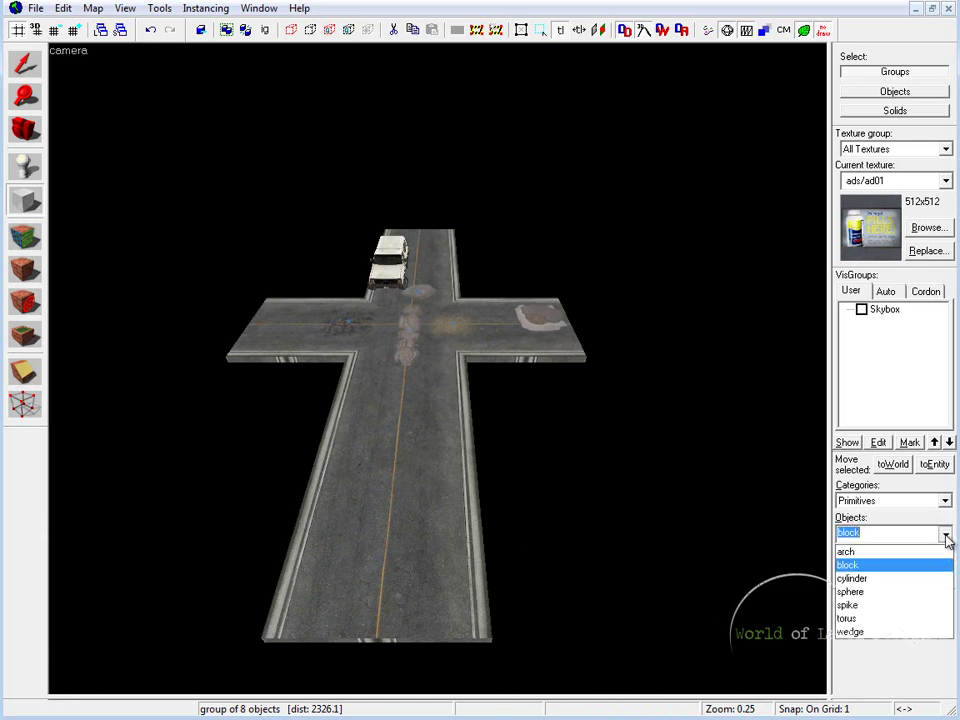
pyautogui.click(850, 552)
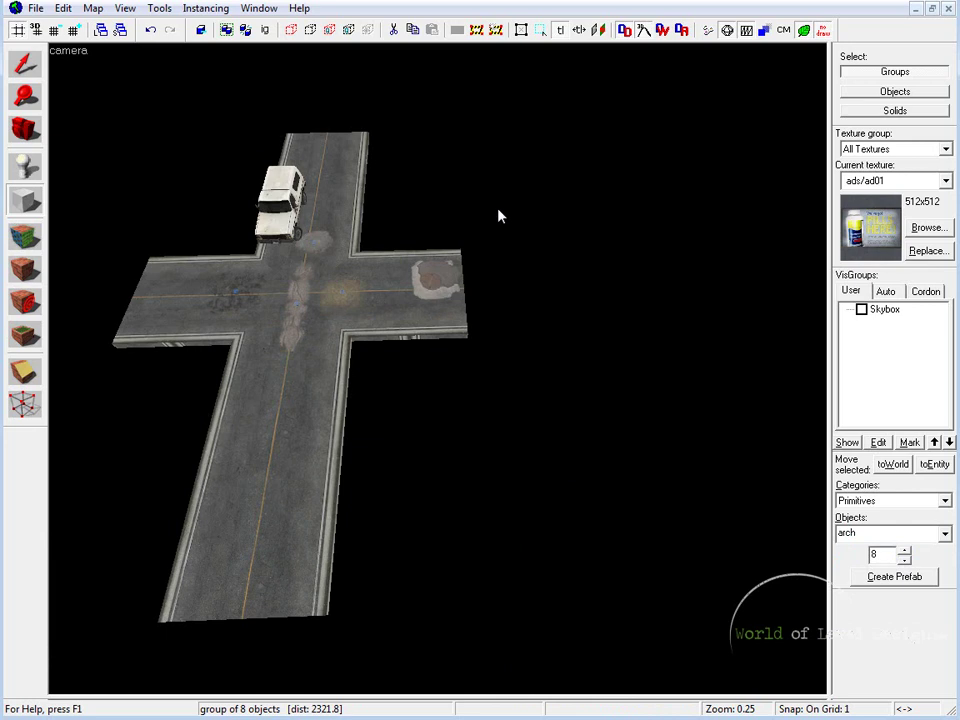
# Return to the four-view layout and select the crossroads arm containing the patched manhole
pyautogui.hotkey('shift', 'z')
pyautogui.moveTo(649, 193); pyautogui.dragTo(737, 223, button='middle')
pyautogui.moveTo(551, 212); pyautogui.dragTo(731, 253, button='middle')
pyautogui.moveTo(500, 225); pyautogui.dragTo(730, 252, button='middle')
pyautogui.moveTo(500, 199); pyautogui.dragTo(627, 149, button='middle')
pyautogui.scroll(1, 632, 232)
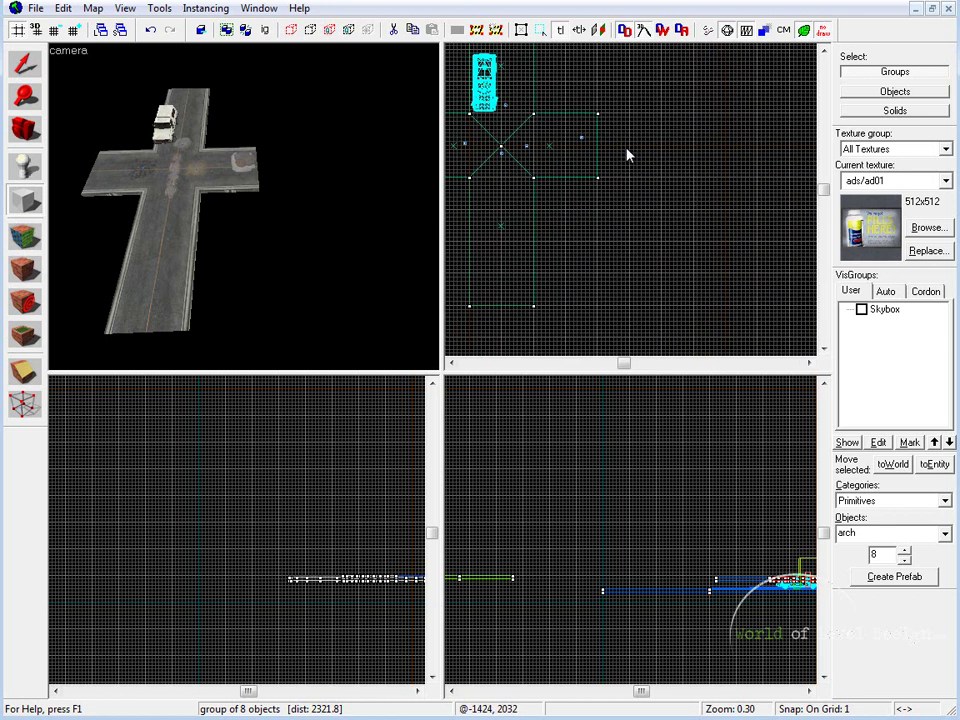
pyautogui.moveTo(628, 155); pyautogui.dragTo(606, 177)
pyautogui.scroll(2, 610, 175)
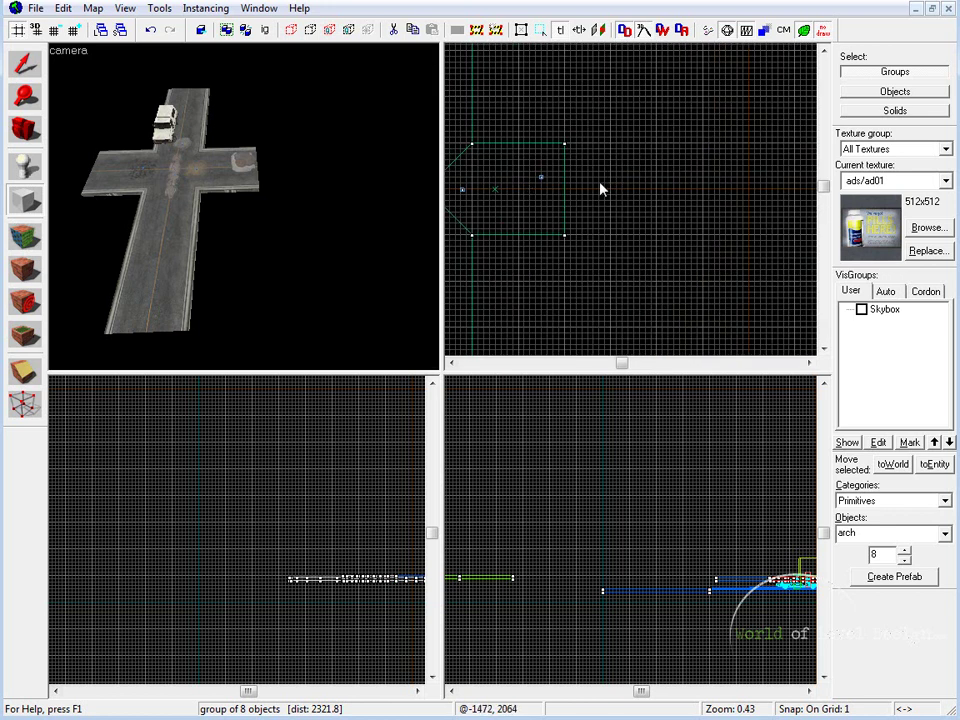
pyautogui.hotkey('shift', 's')
pyautogui.click(204, 185)
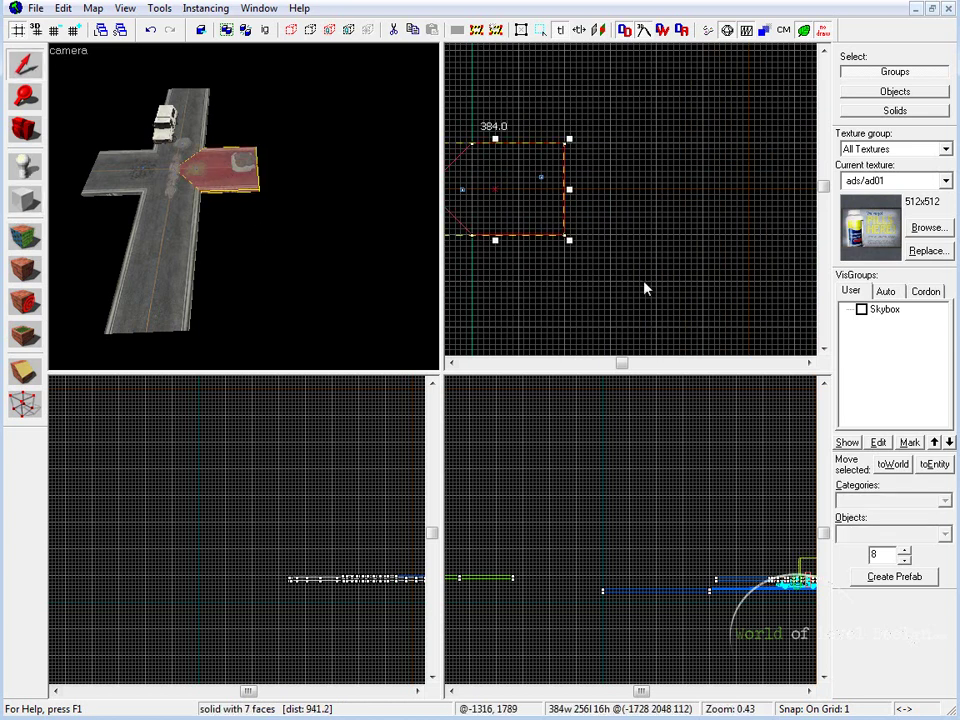
# Set the snapping grid to 16 units
pyautogui.moveTo(628, 271); pyautogui.dragTo(642, 265, button='middle')
pyautogui.press(']')
pyautogui.press(']')
pyautogui.press(']')
pyautogui.press(']')
pyautogui.press(']')
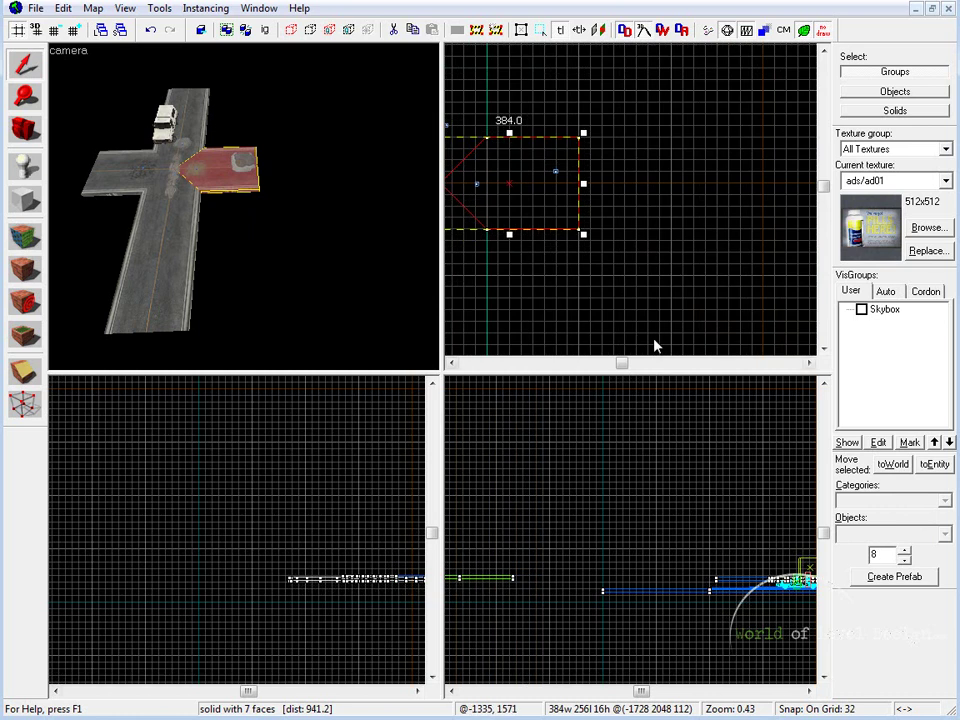
pyautogui.press('[')
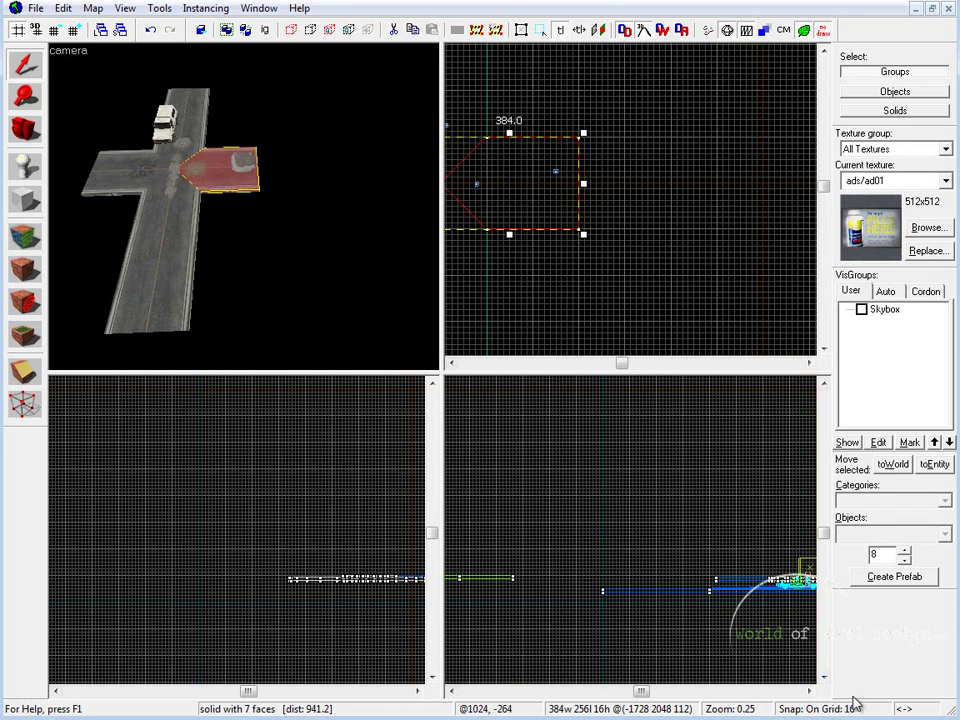
pyautogui.press(']')
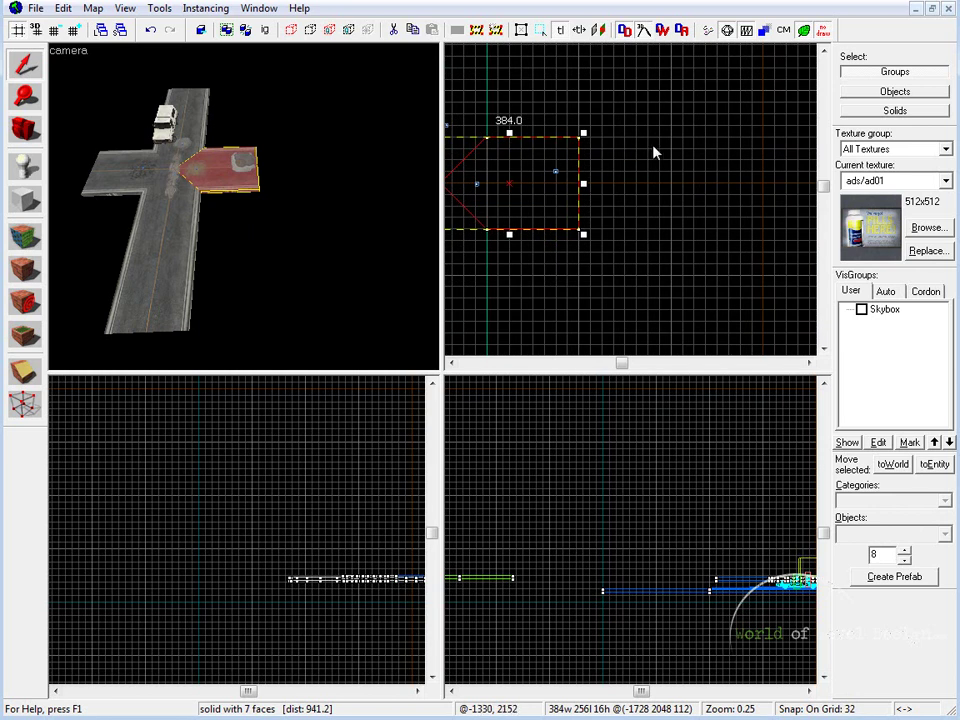
pyautogui.press('[')
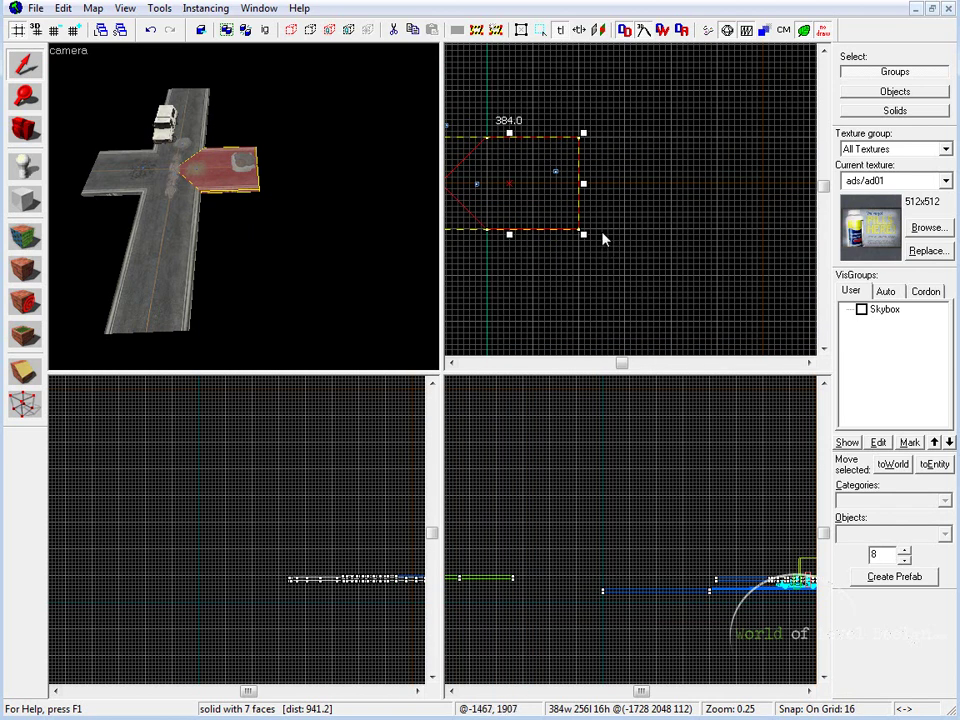
# Sample concrete/road01 from the top face of the crossroads arm with the manhole as the current texture
pyautogui.scroll(3, 563, 195)
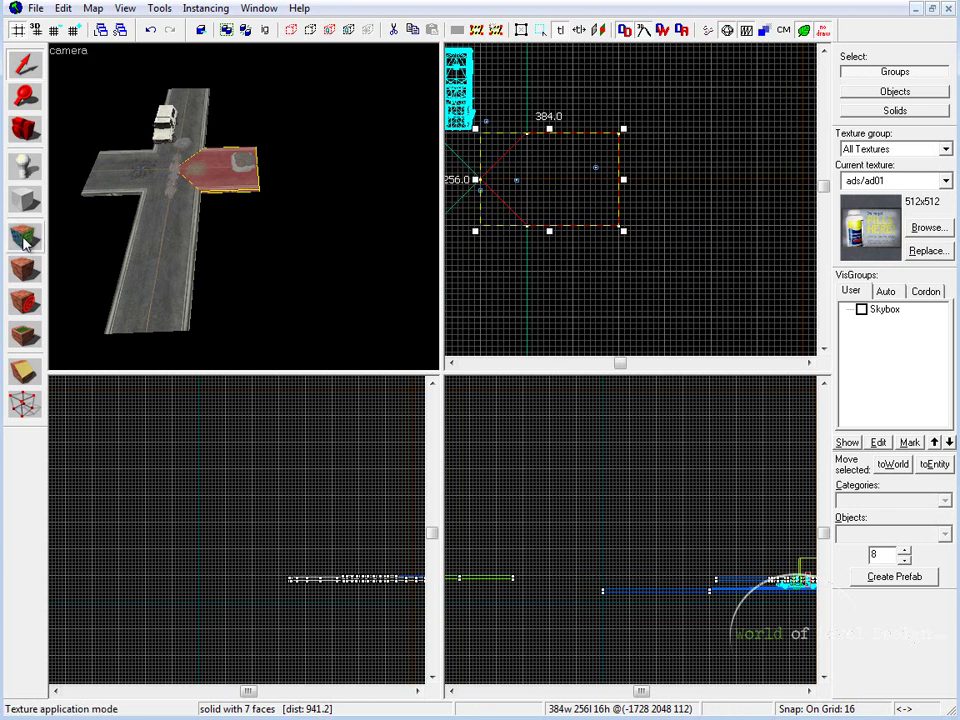
pyautogui.scroll(5, 245, 212)
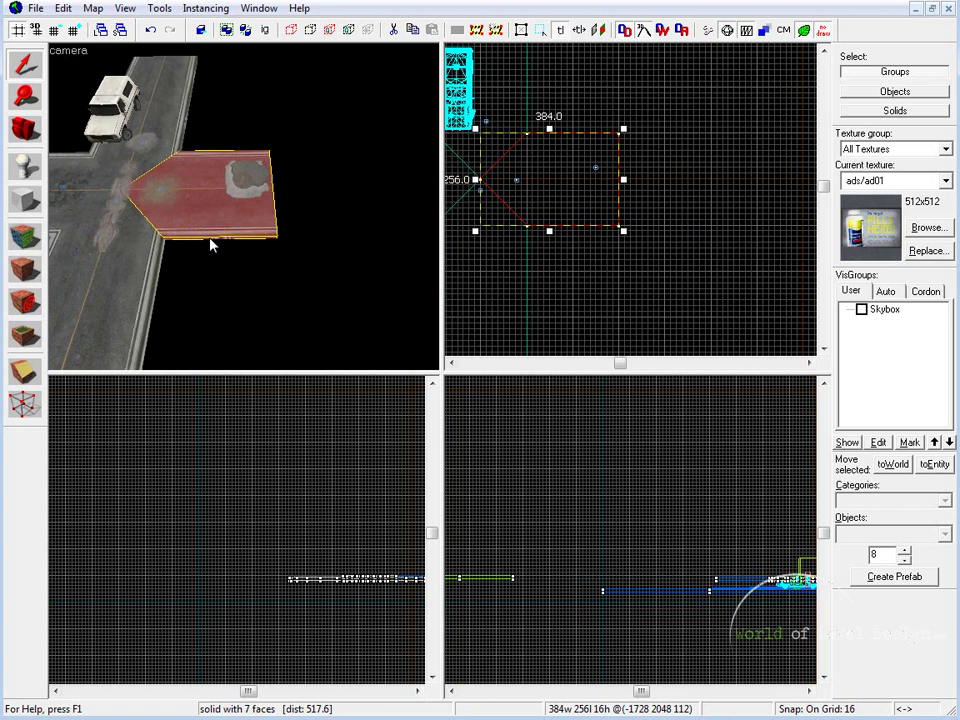
pyautogui.click(36, 244)
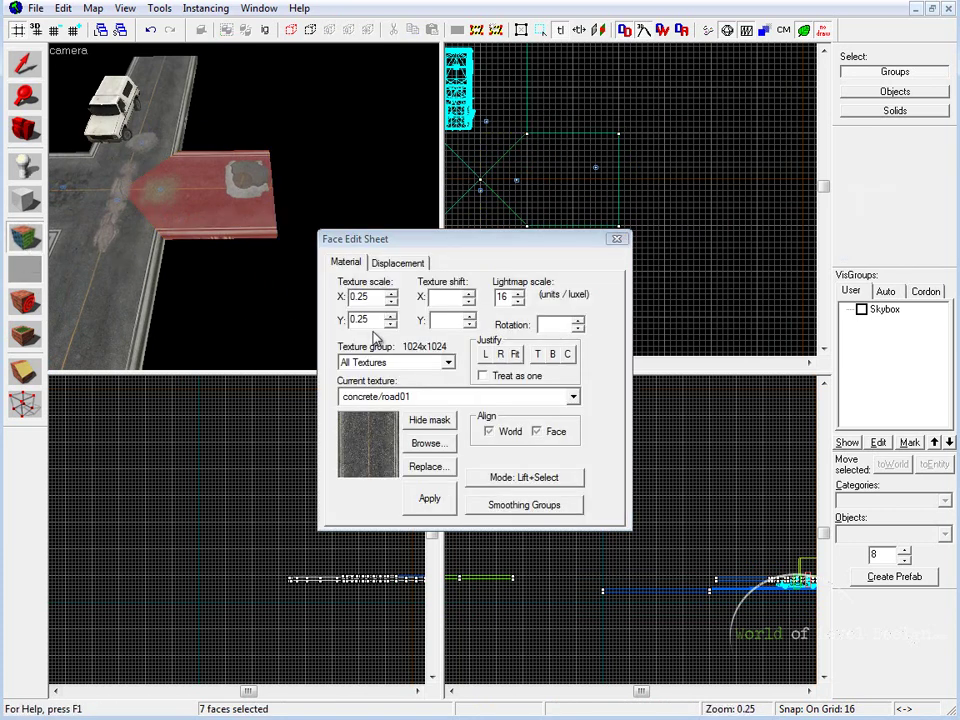
pyautogui.click(225, 230)
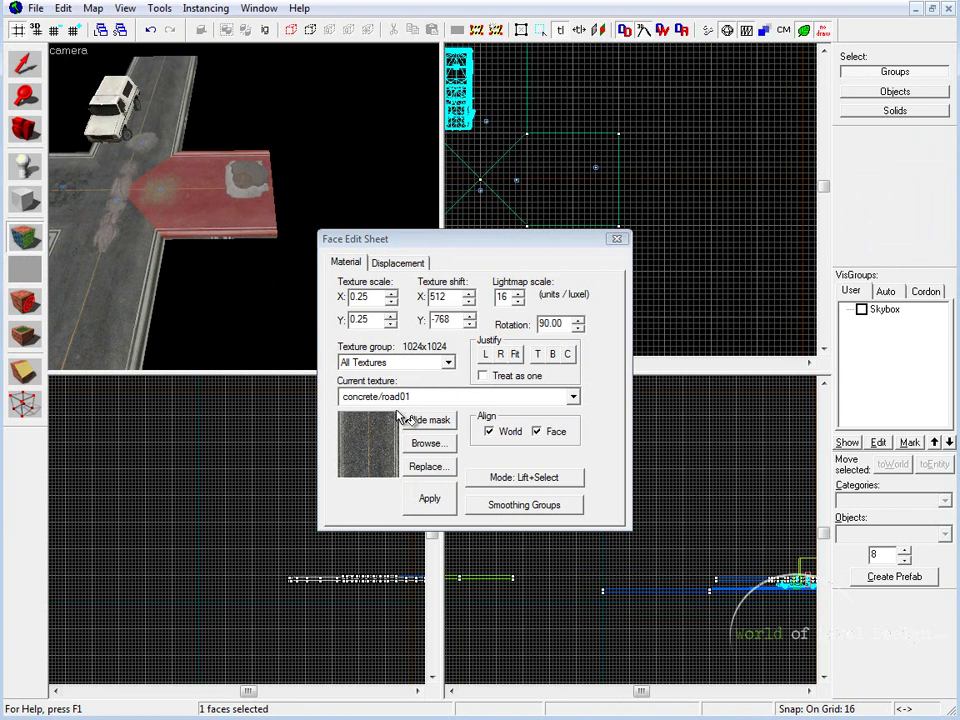
pyautogui.click(617, 240)
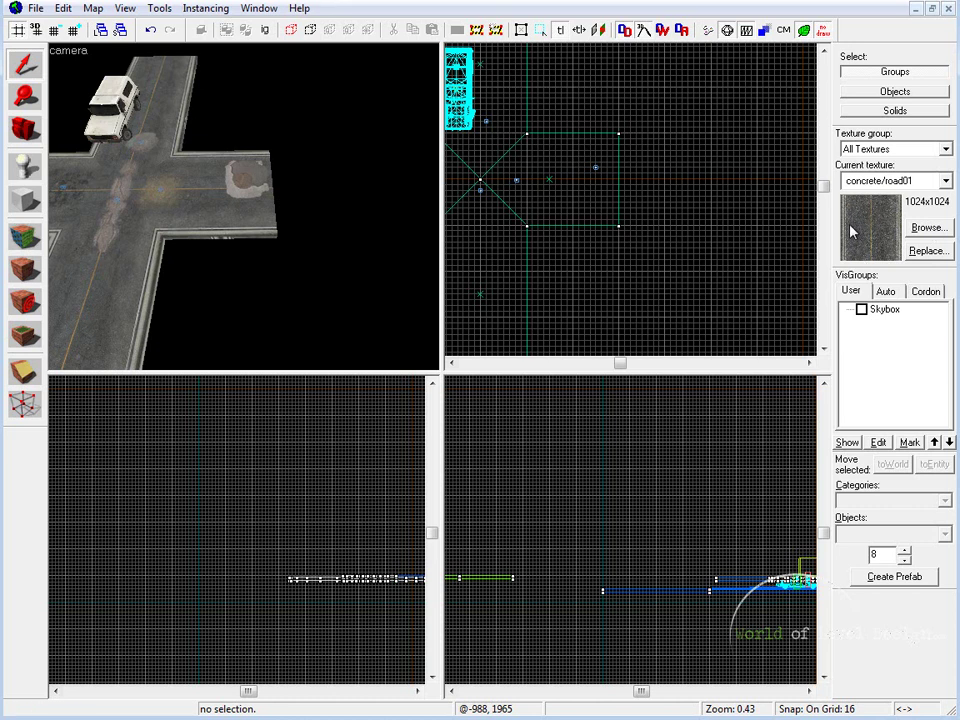
# Draw a 256 by 256 unit outline for the arch flush against the open end of the side road in the top view
pyautogui.click(24, 199)
pyautogui.moveTo(700, 193); pyautogui.dragTo(617, 175, button='middle')
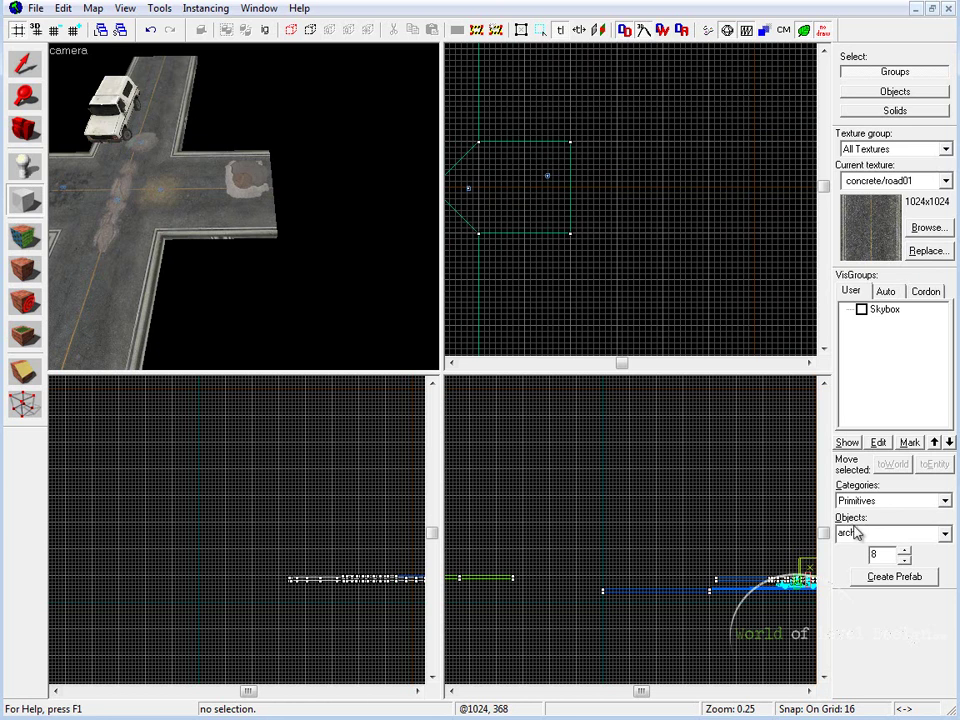
pyautogui.scroll(3, 568, 240)
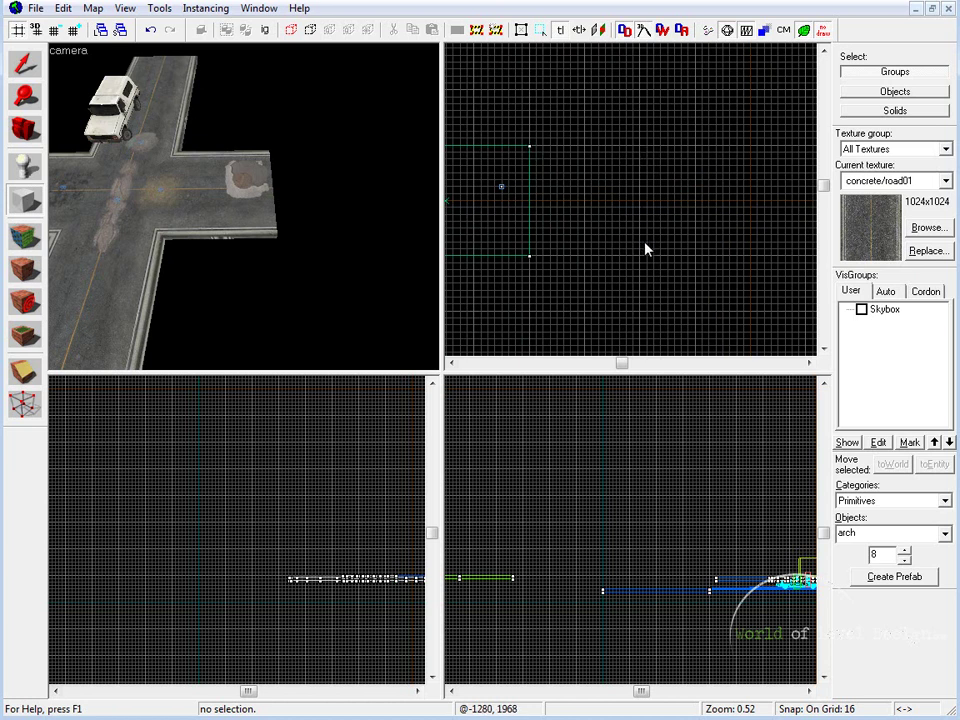
pyautogui.moveTo(537, 267); pyautogui.dragTo(582, 264, button='middle')
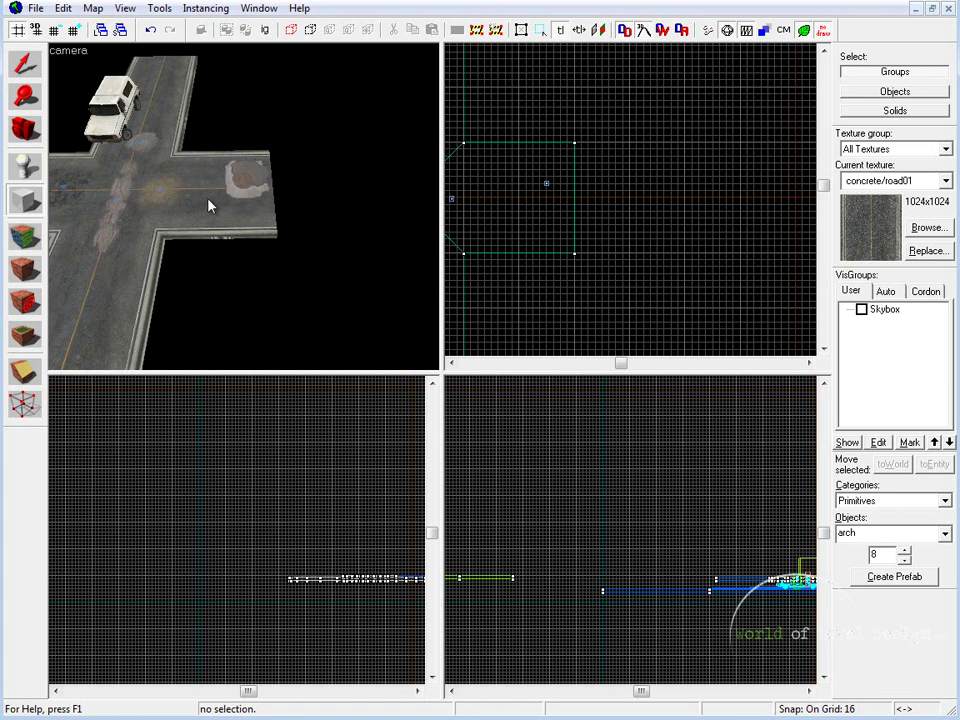
pyautogui.moveTo(636, 184); pyautogui.dragTo(600, 171, button='middle')
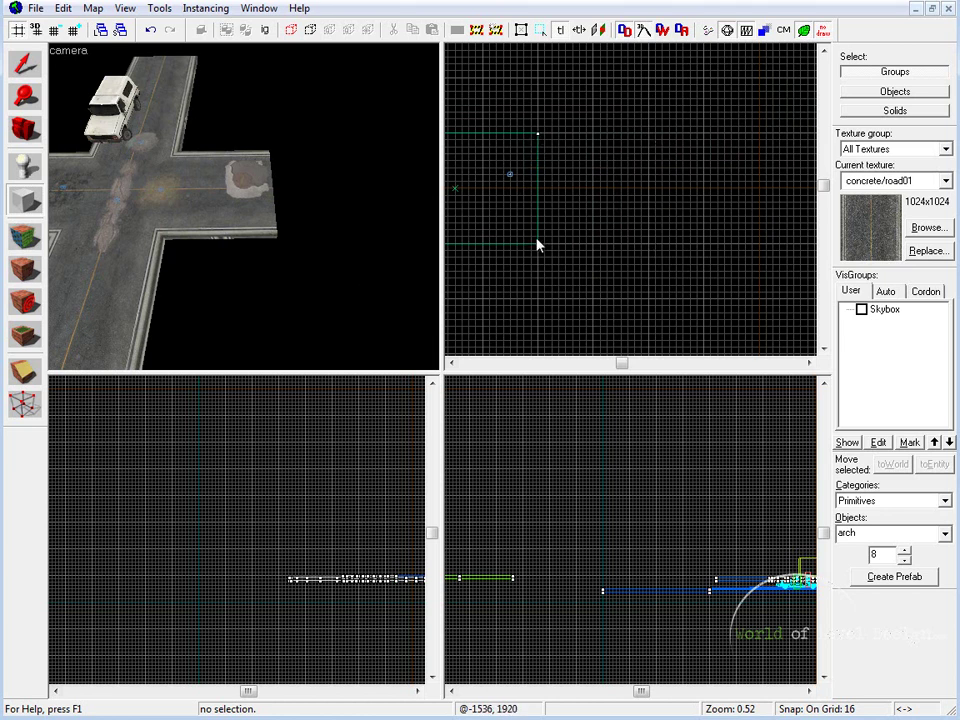
pyautogui.moveTo(604, 173); pyautogui.dragTo(594, 167, button='middle')
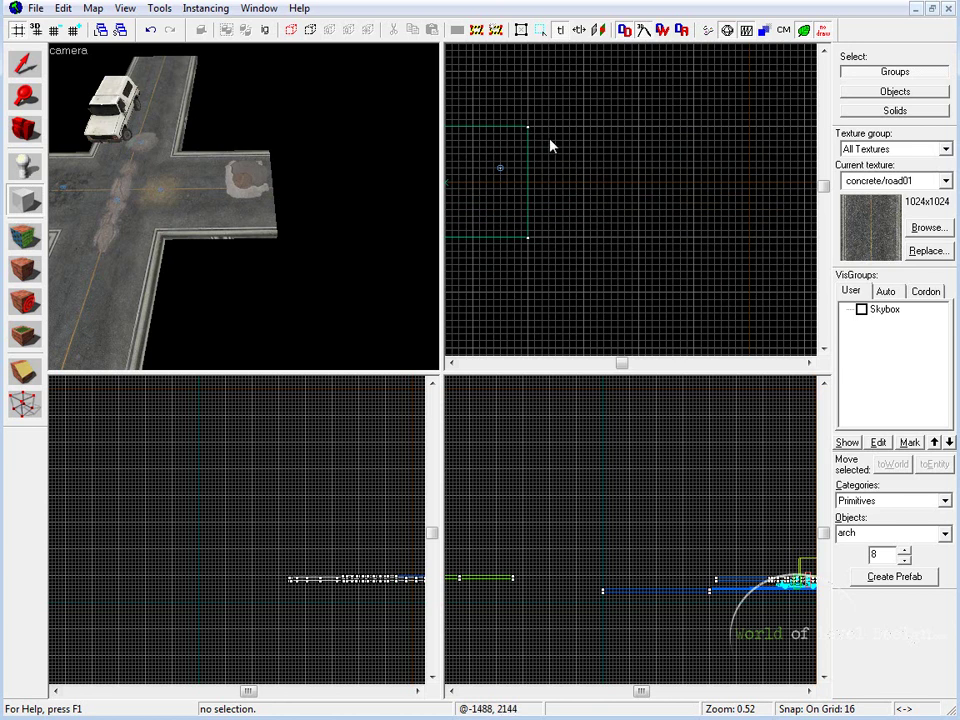
pyautogui.hotkey('shift', 'z')
pyautogui.scroll(2, 392, 253)
pyautogui.moveTo(390, 250); pyautogui.dragTo(550, 414)
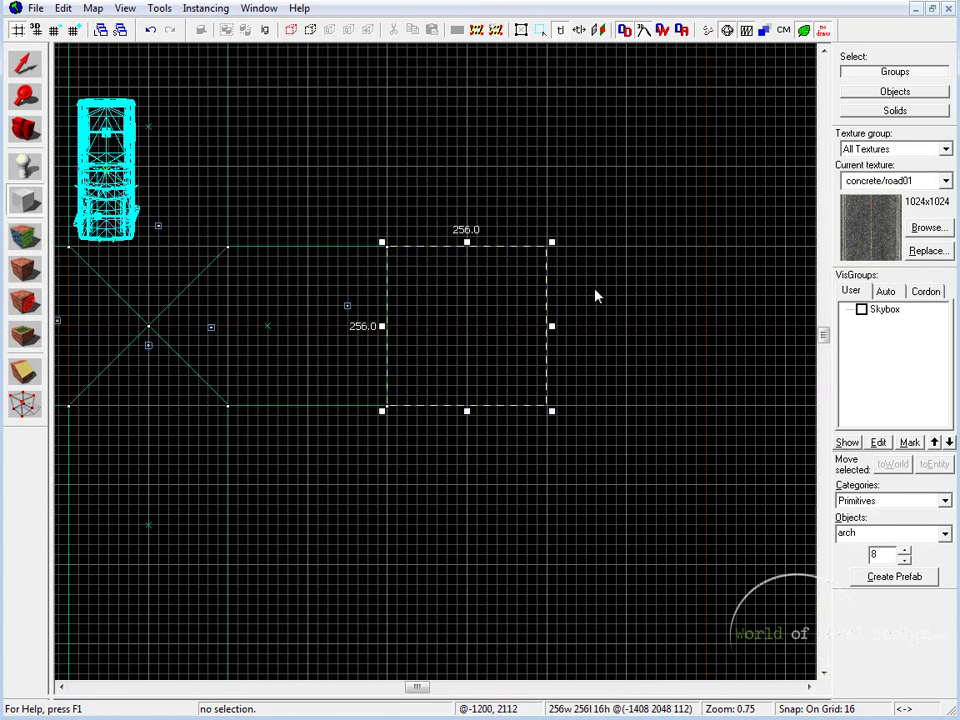
# Start creating the arch with a wall width of 128 and an arc of 90 degrees, and preview it
pyautogui.hotkey('shift', 'z')
pyautogui.press('Return')
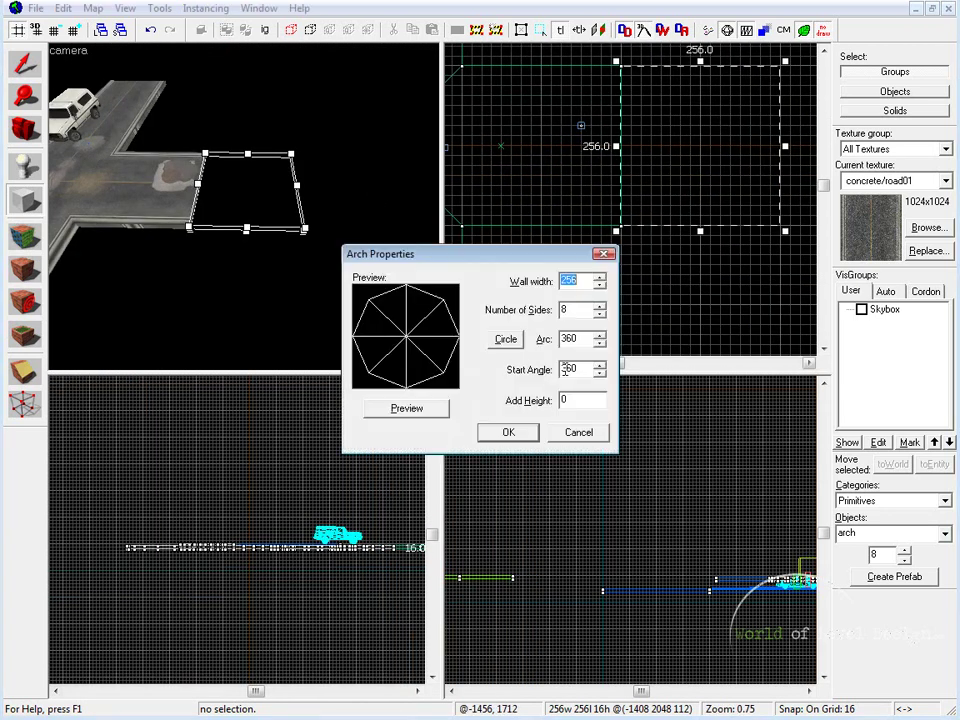
pyautogui.moveTo(463, 262); pyautogui.dragTo(366, 269)
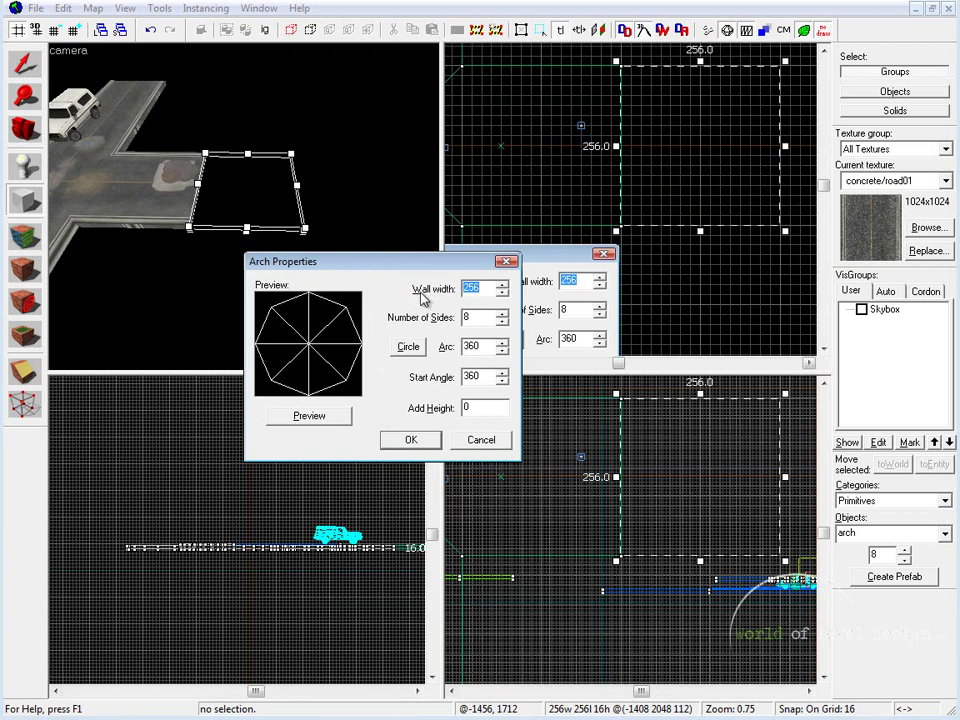
pyautogui.click(483, 287)
pyautogui.doubleClick(483, 287)
pyautogui.write('128')
pyautogui.click(336, 419)
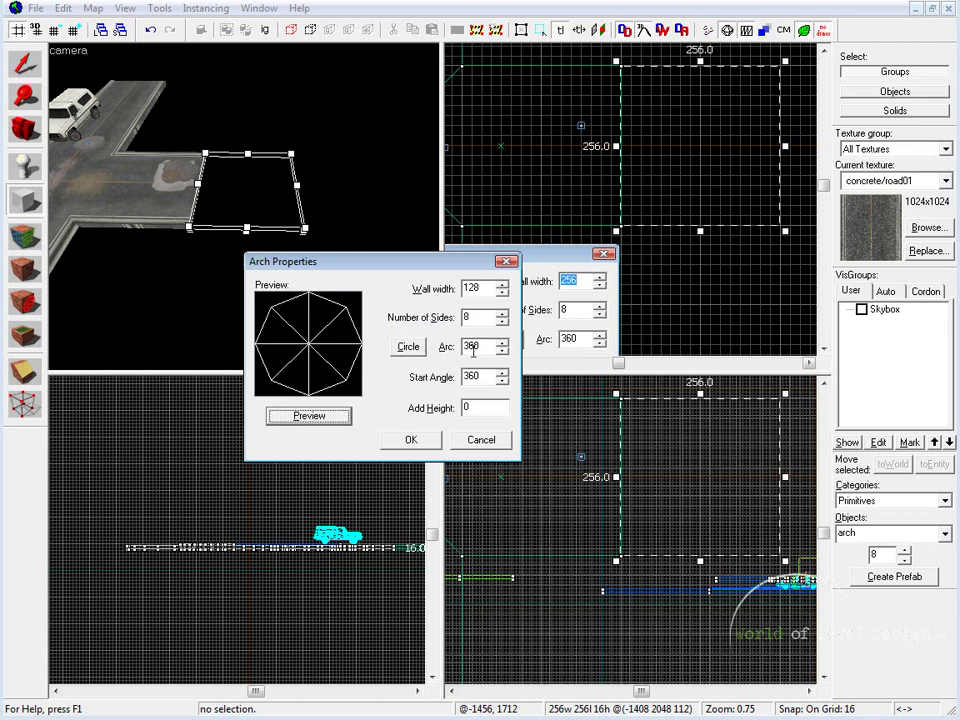
pyautogui.moveTo(488, 346); pyautogui.dragTo(429, 342)
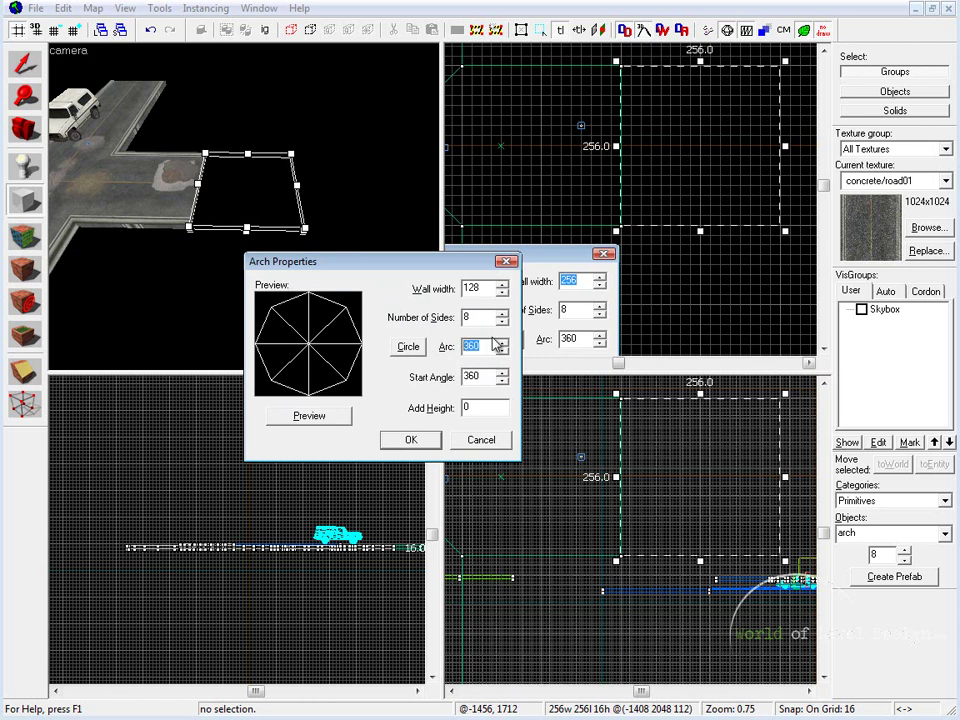
pyautogui.write('90')
pyautogui.click(309, 418)
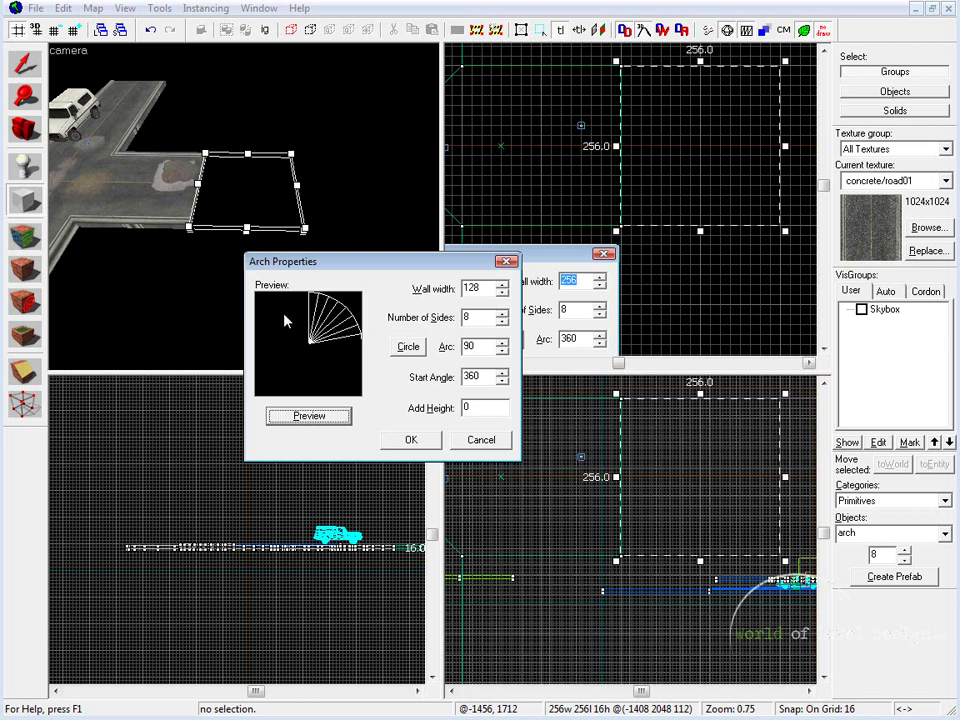
# Try a start angle of 90 degrees in the arch preview
pyautogui.doubleClick(478, 317)
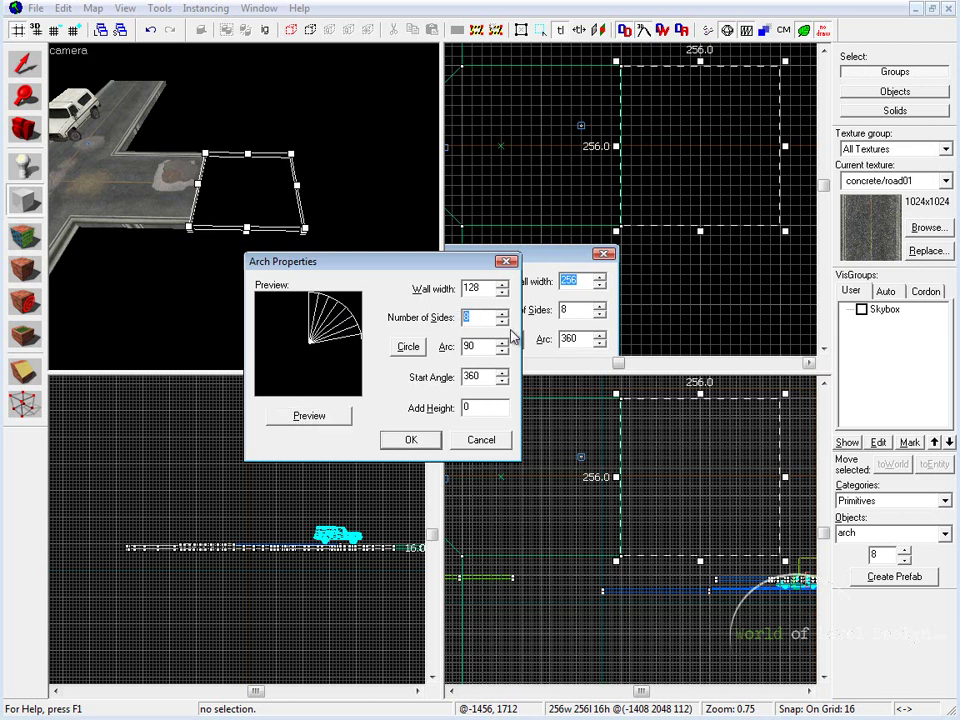
pyautogui.doubleClick(462, 346)
pyautogui.press('Tab')
pyautogui.write('90')
pyautogui.click(309, 415)
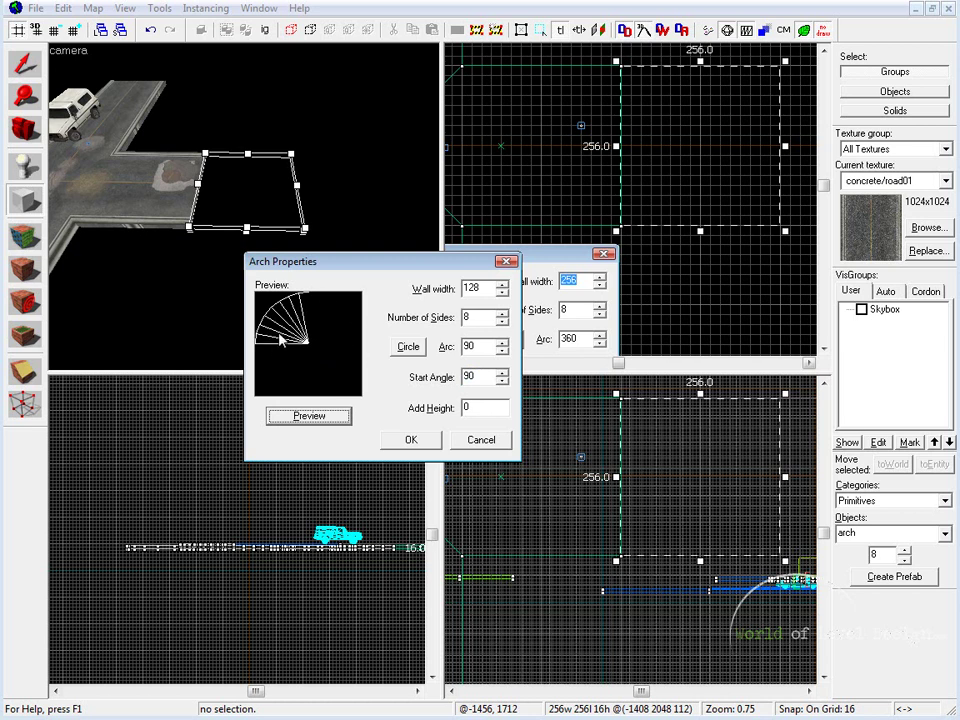
# Preview the arch with a start angle of 270 degrees and set the start angle back to 360
pyautogui.doubleClick(452, 377)
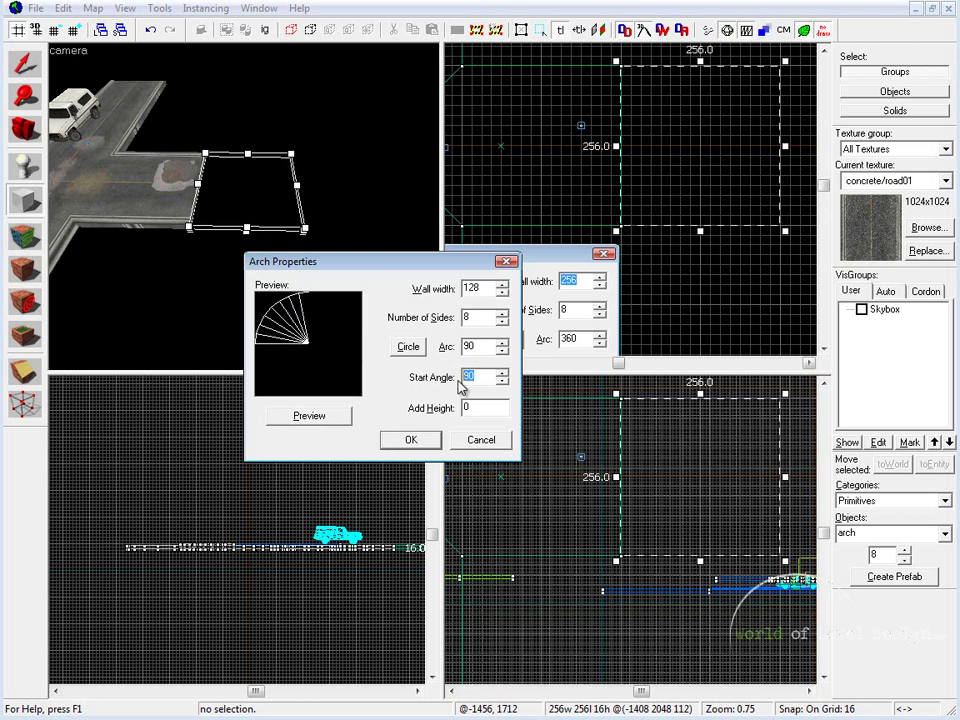
pyautogui.click(320, 410)
pyautogui.moveTo(482, 376); pyautogui.dragTo(405, 375)
pyautogui.write('270')
pyautogui.click(309, 415)
pyautogui.write('360')
pyautogui.click(302, 415)
pyautogui.write('270360')
pyautogui.click(346, 412)
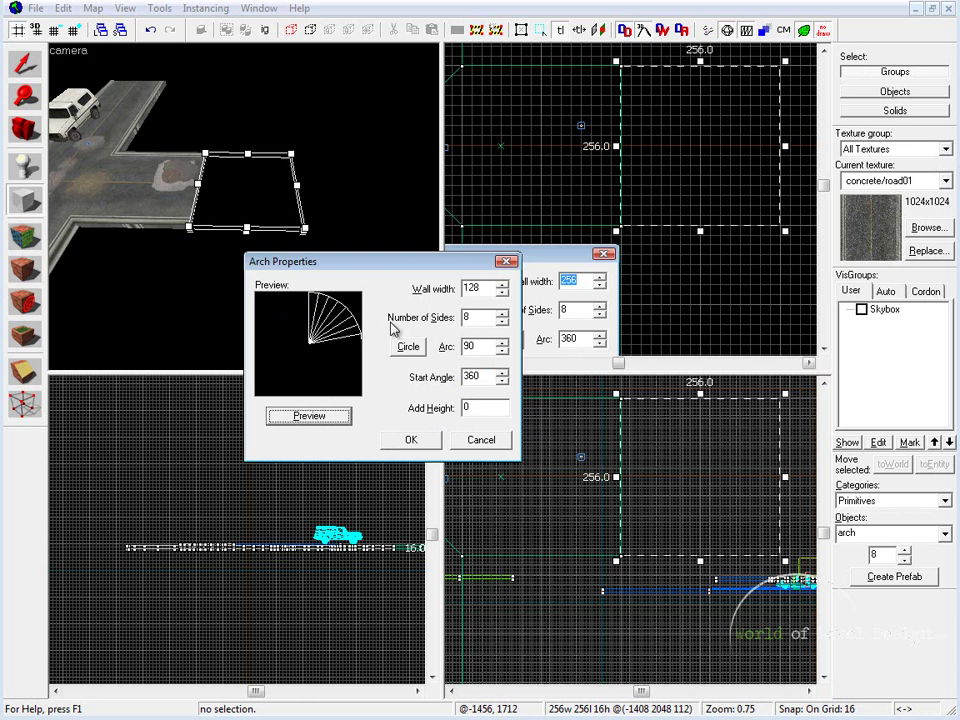
# Create the quarter-circle arch with 8 sides and move it flush against the open end of the side road
pyautogui.click(474, 317)
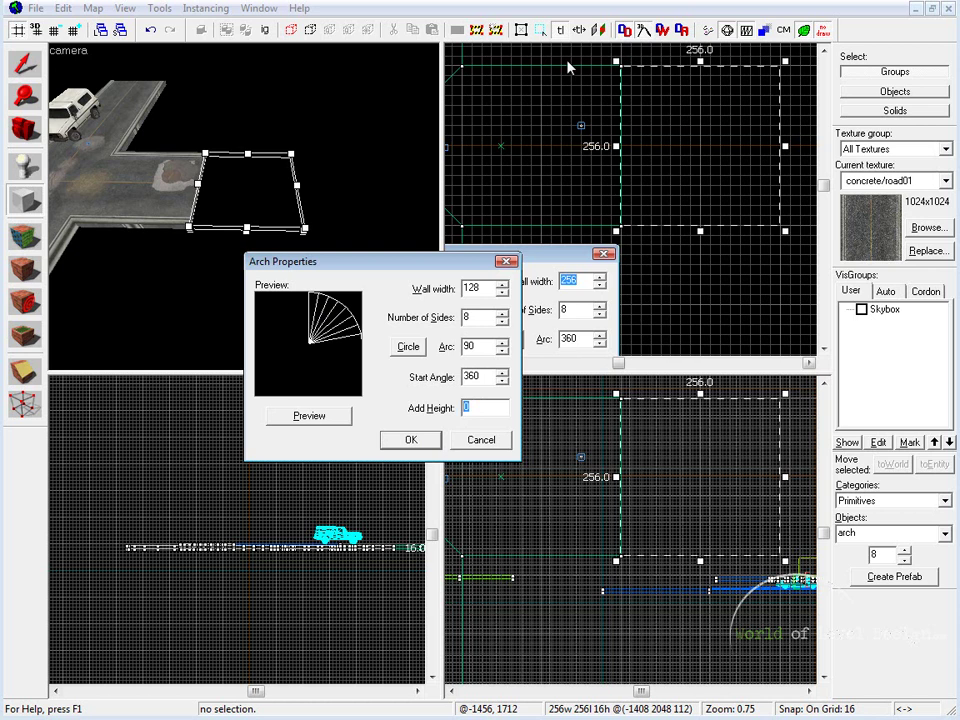
pyautogui.press('Return')
pyautogui.hotkey('shift', 's')
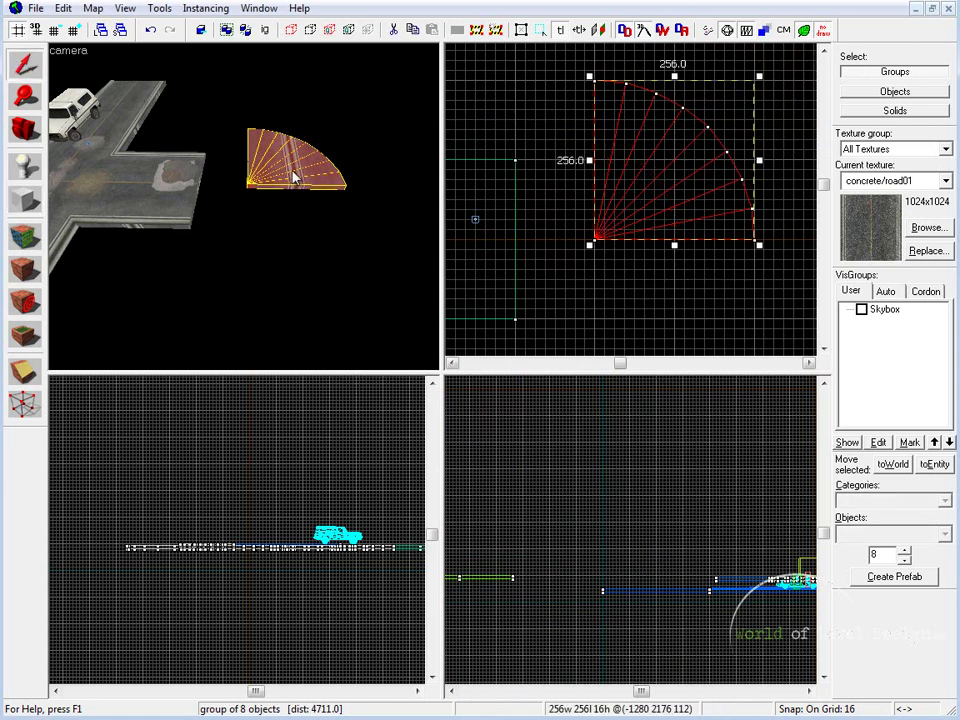
pyautogui.moveTo(678, 208); pyautogui.dragTo(769, 189, button='middle')
pyautogui.moveTo(733, 148); pyautogui.dragTo(638, 220)
pyautogui.scroll(6, 246, 212)
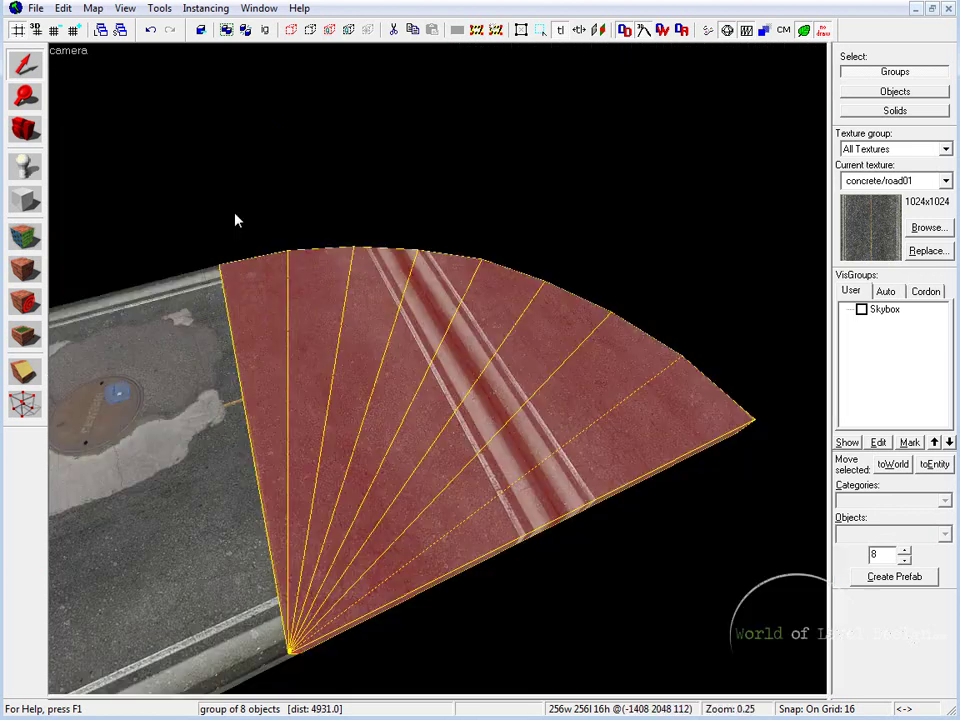